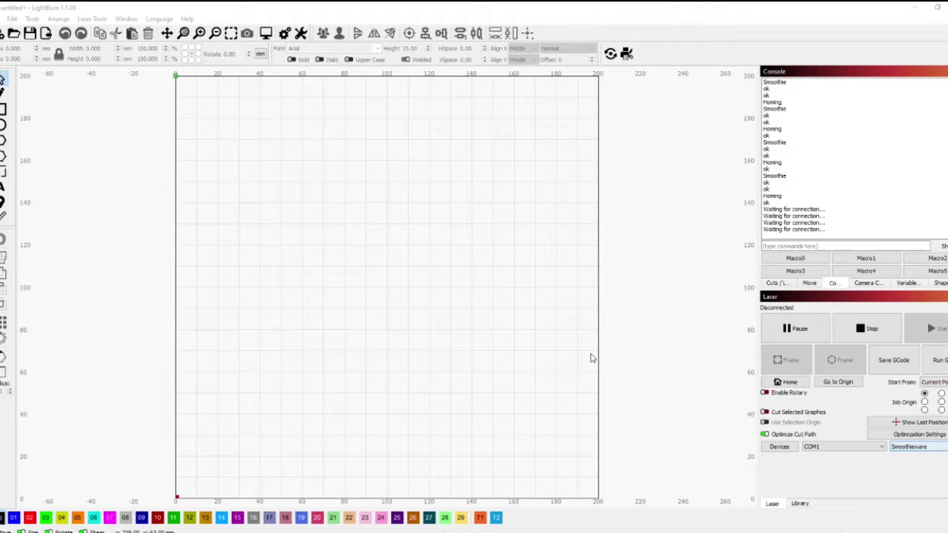
Step: Add a Serial/USB Smoothieware laser named Smoothieware K40 with a 310×215 mm bed and front-left origin
click(778, 447)
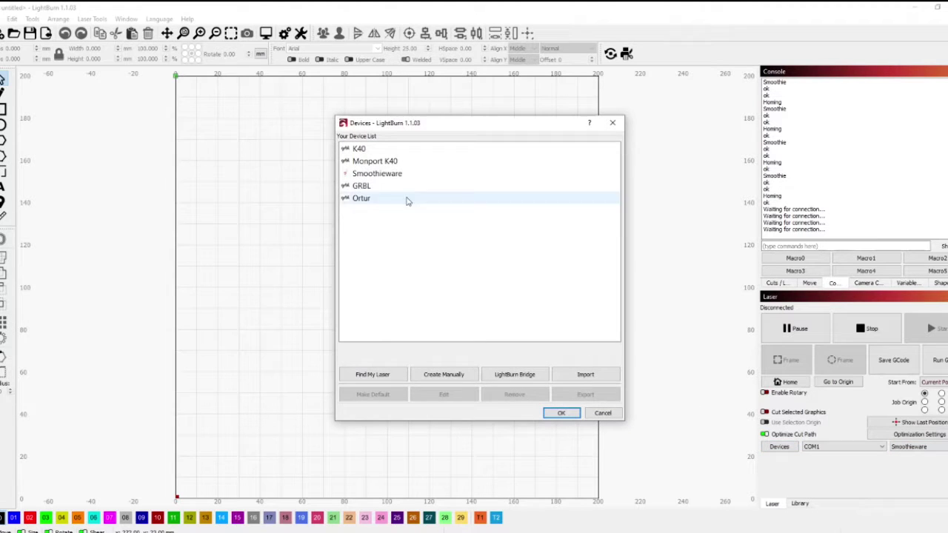
double_click(376, 175)
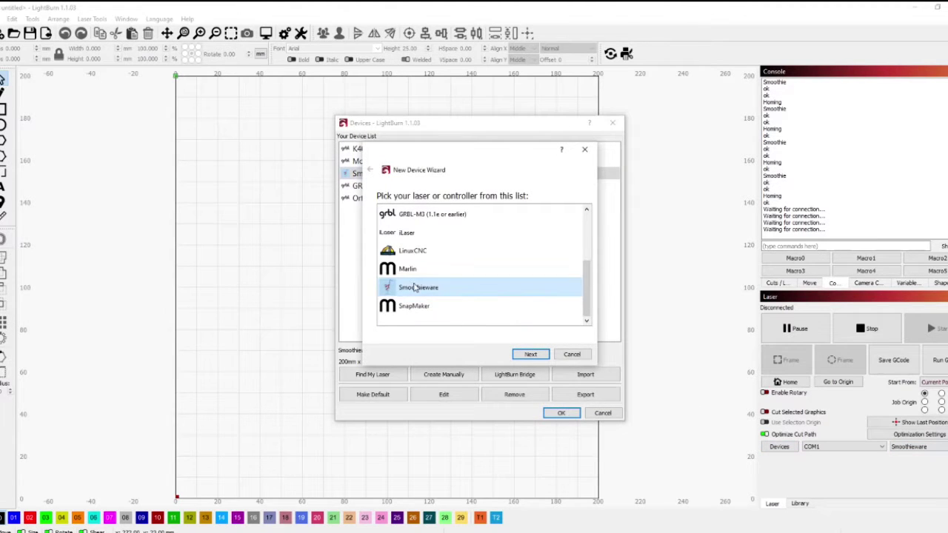
click(532, 355)
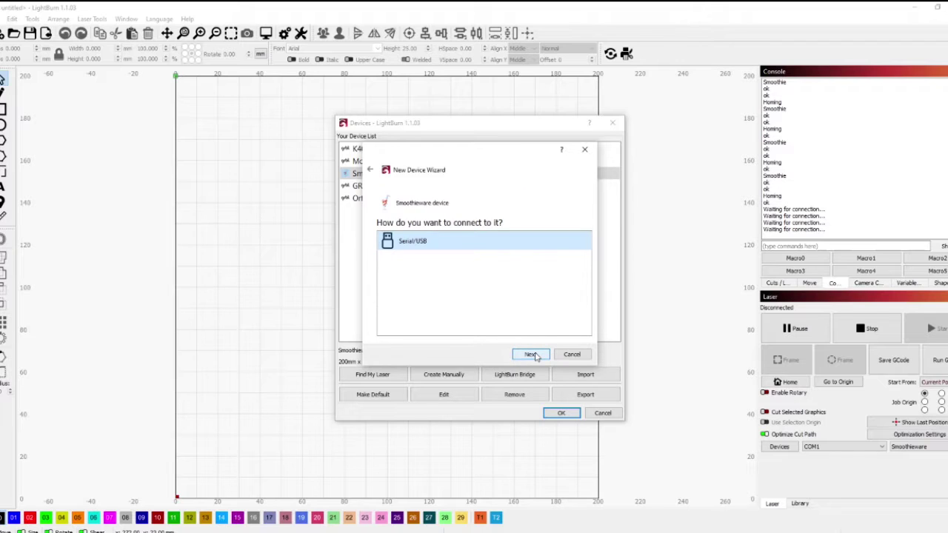
click(533, 354)
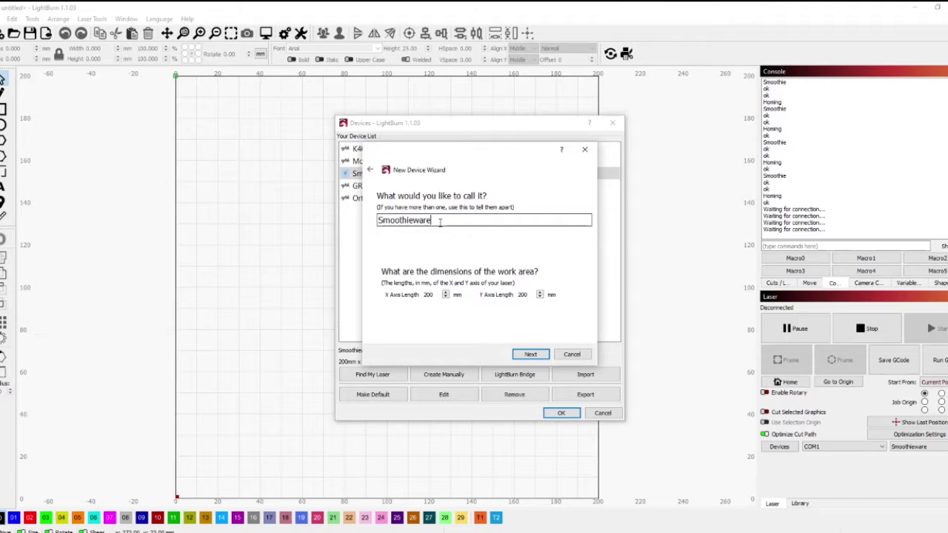
text(K40)
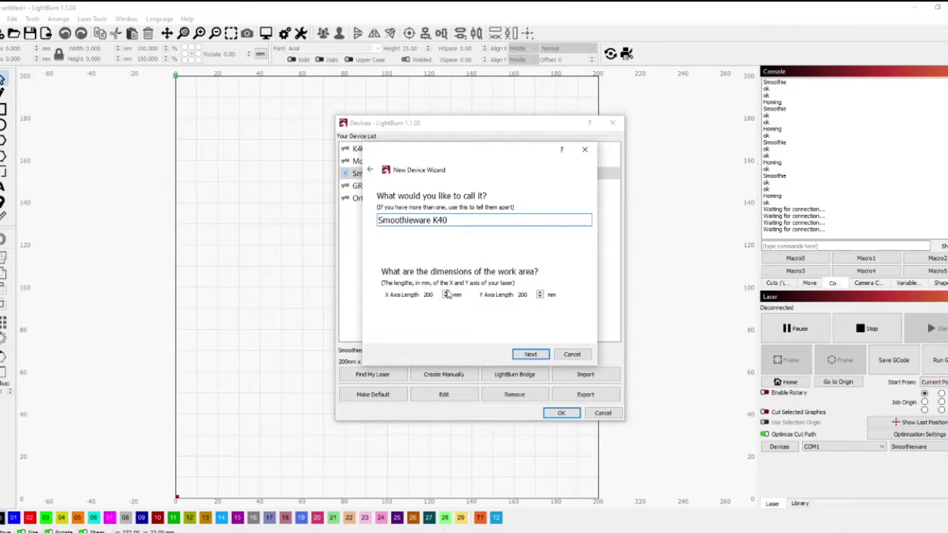
click(447, 294)
click(447, 293)
click(541, 294)
text(220)
text(15)
click(530, 354)
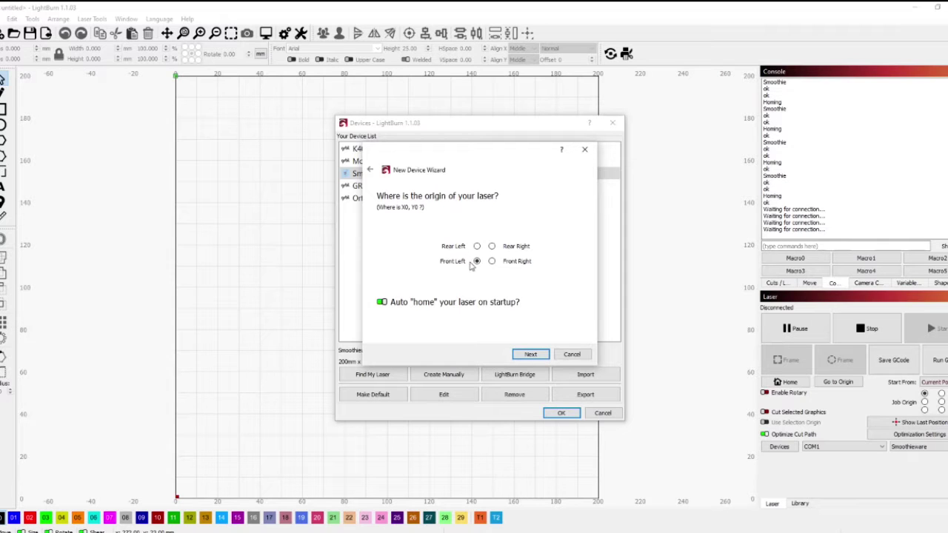
click(530, 355)
Step: Finish creating the K40 device, close the device list, and switch the job origin corner
click(530, 356)
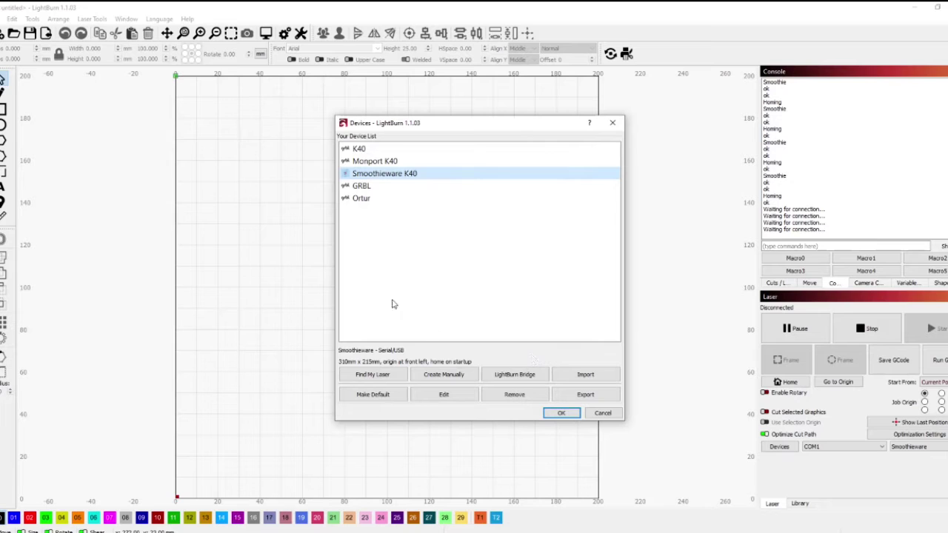
click(563, 413)
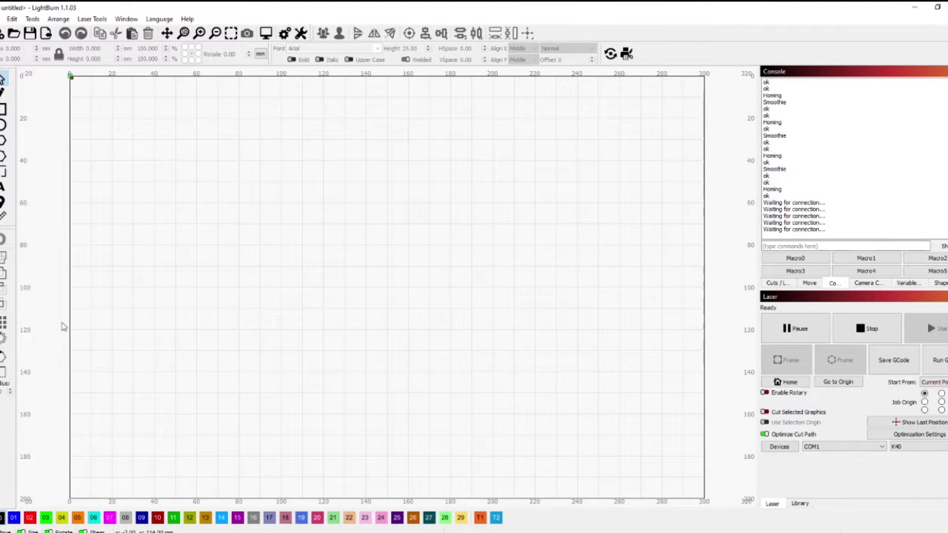
scroll(133, 345, up, 2)
scroll(133, 345, down, 3)
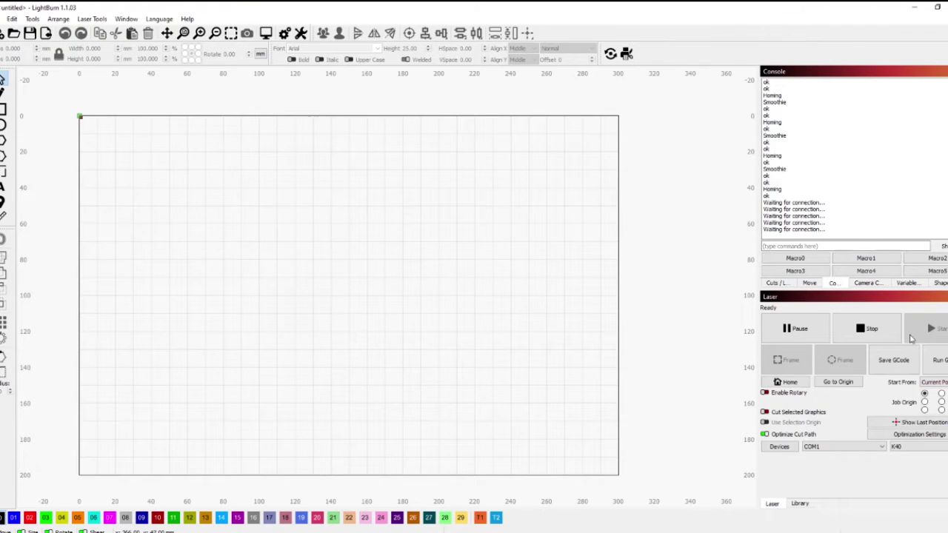
click(924, 411)
Step: Confirm the K40 device settings at Width 310, Height 215 with bottom-left origin
click(15, 19)
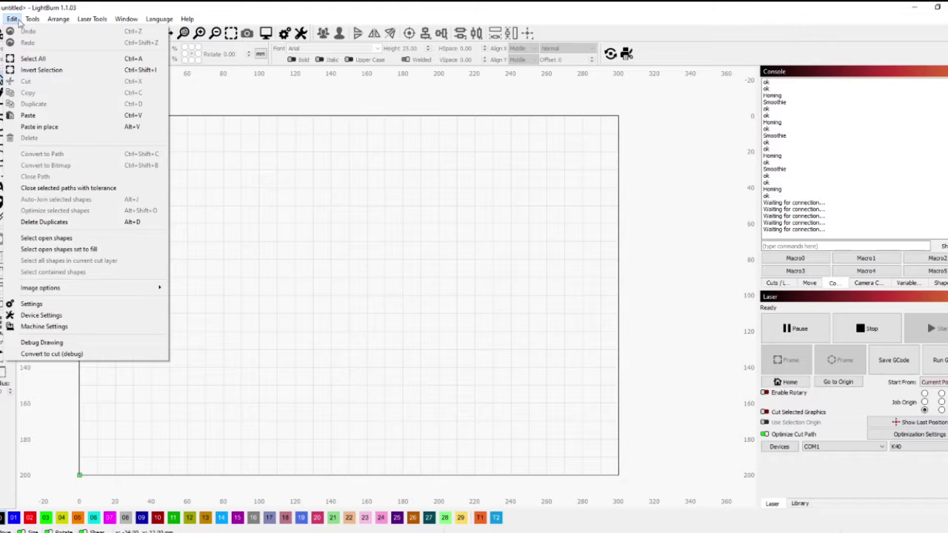
click(42, 318)
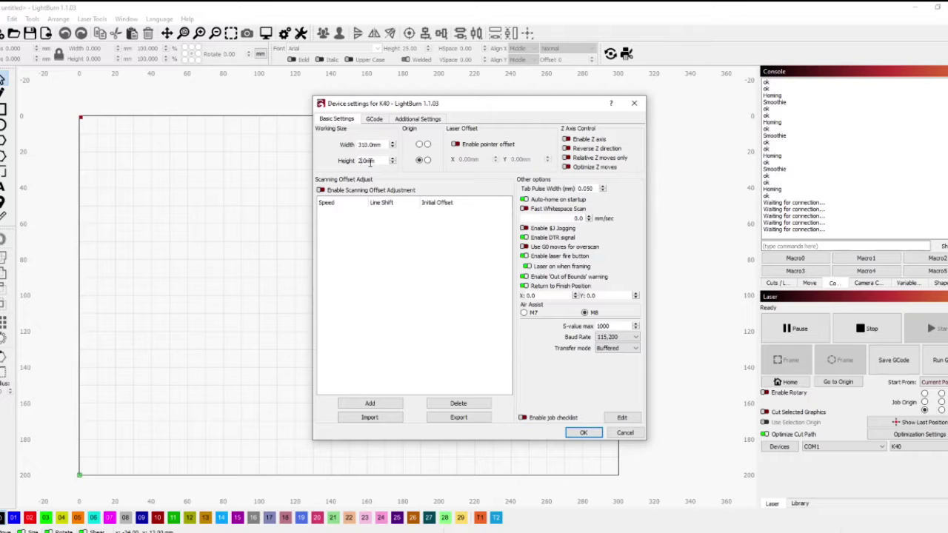
click(583, 433)
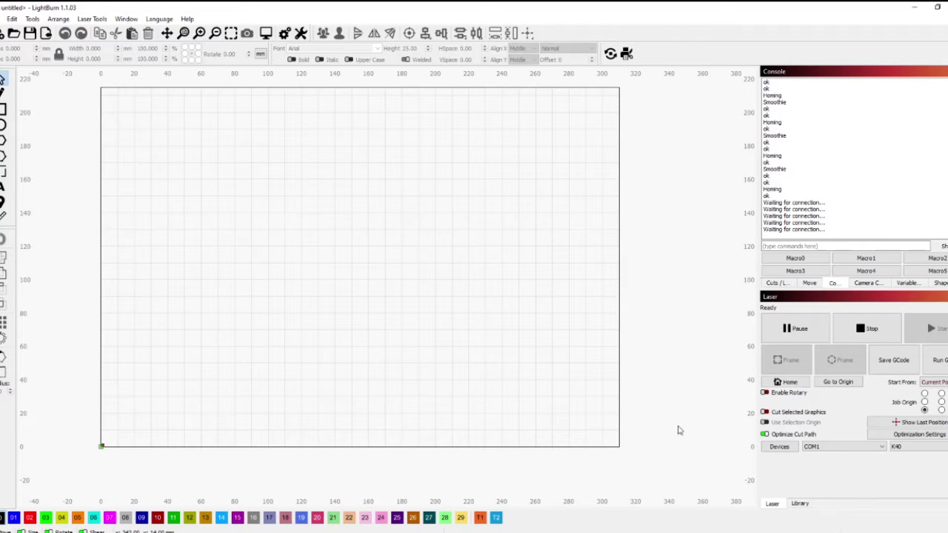
Step: Make Smoothieware K40 the active laser and set its device origin to top-left
click(895, 449)
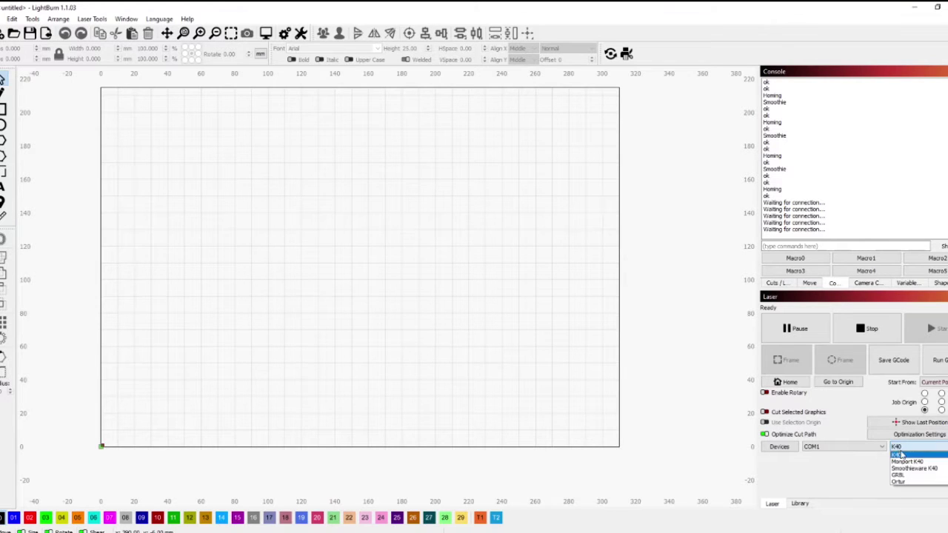
click(912, 474)
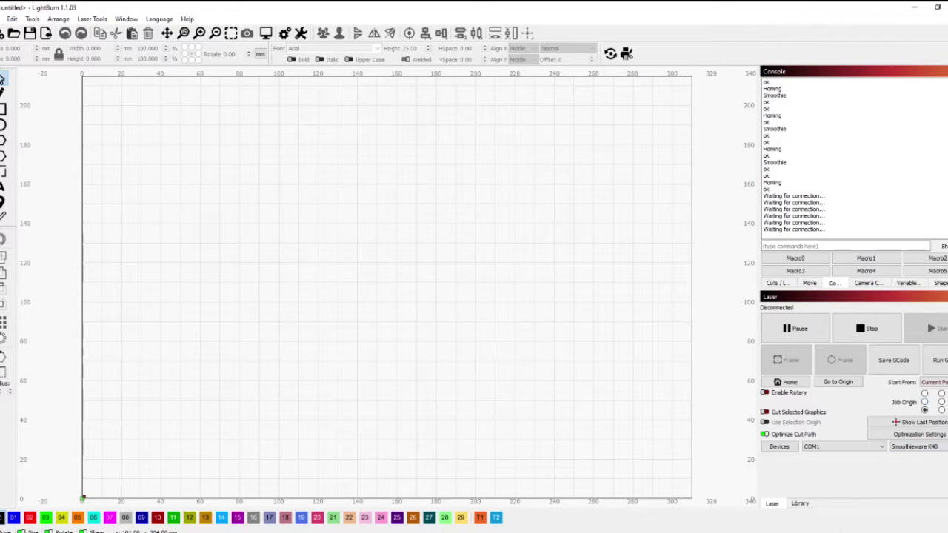
click(5, 19)
mouse_move(16, 20)
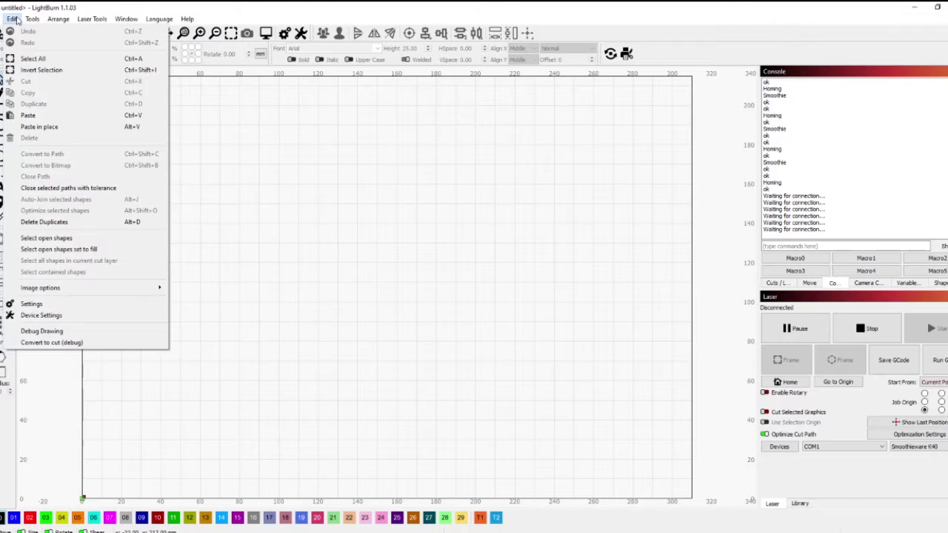
click(41, 314)
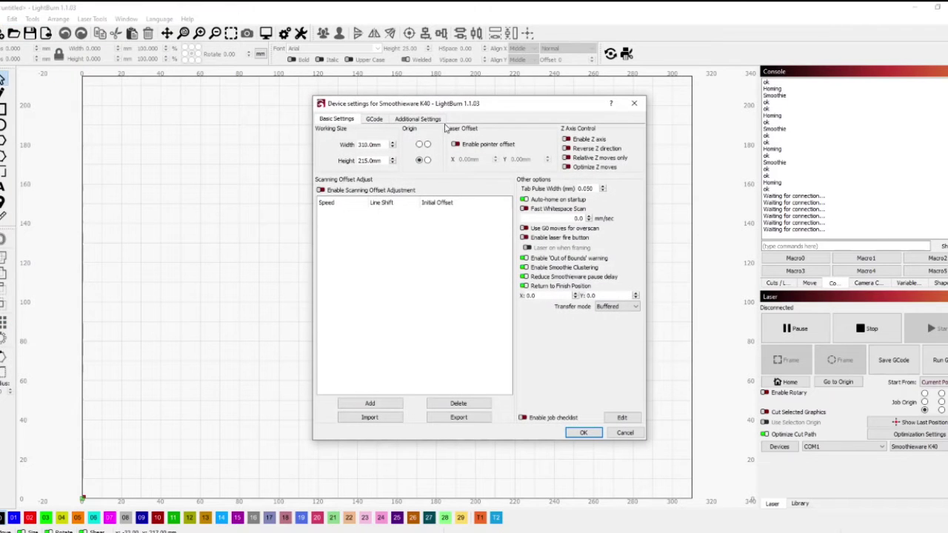
click(419, 145)
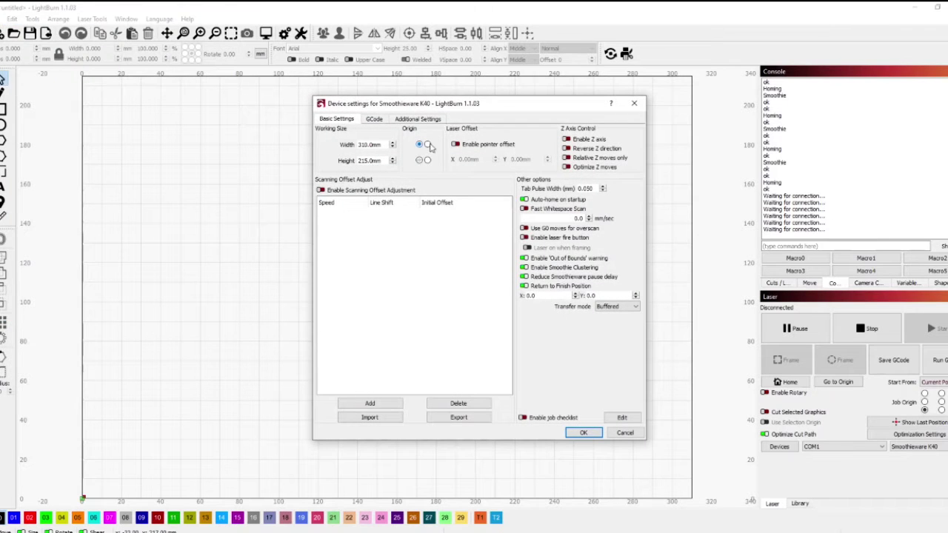
click(582, 433)
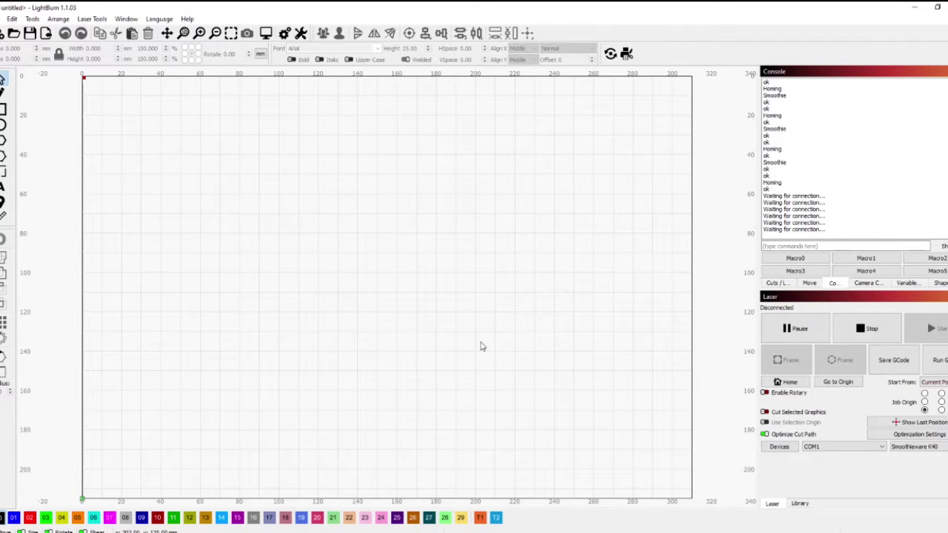
Step: Open 'Ortur power Test 3000mm', flip the pattern vertically and drag it to the bed's lower middle
click(13, 34)
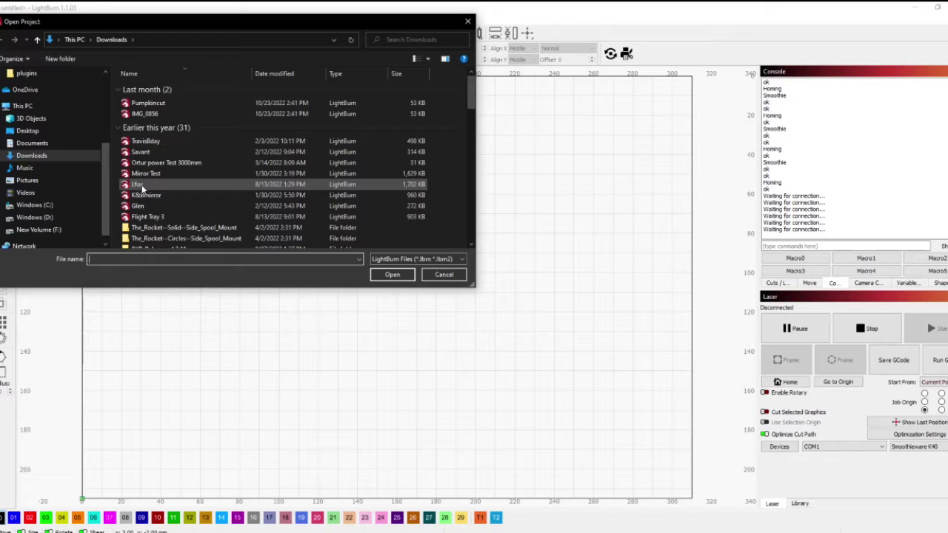
double_click(166, 162)
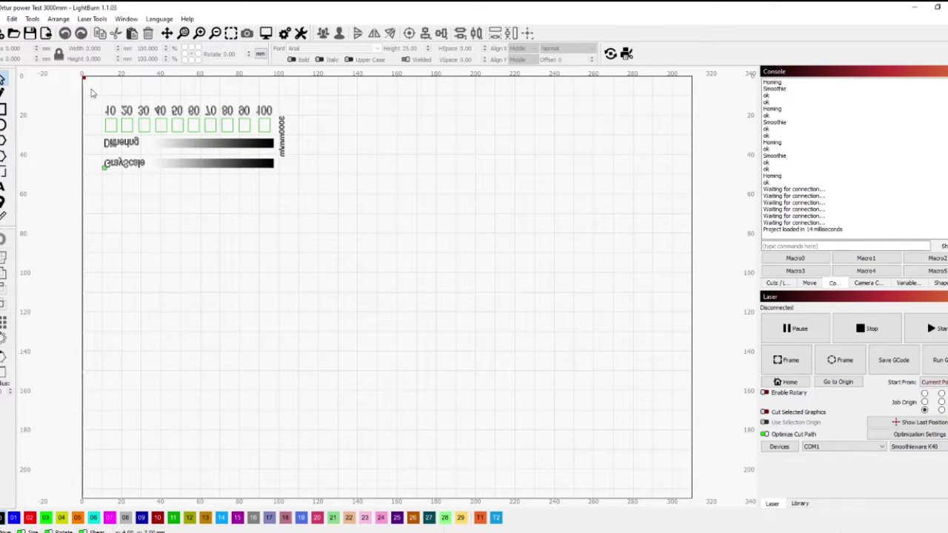
drag(98, 90, 324, 208)
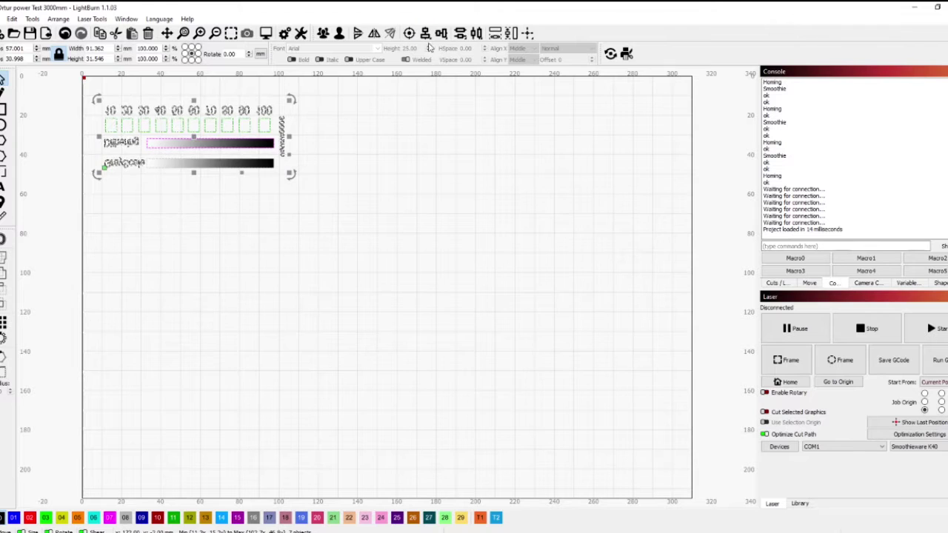
click(358, 33)
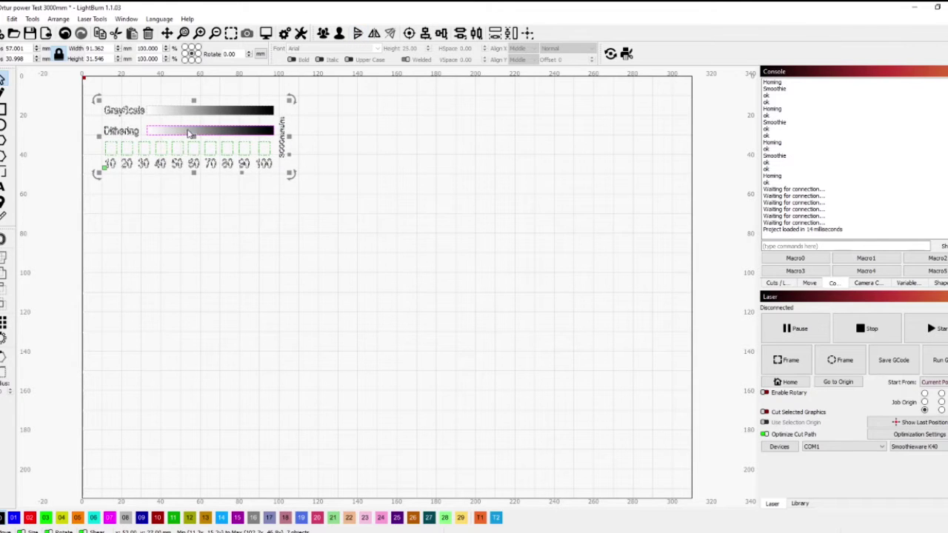
drag(193, 163, 386, 384)
click(495, 269)
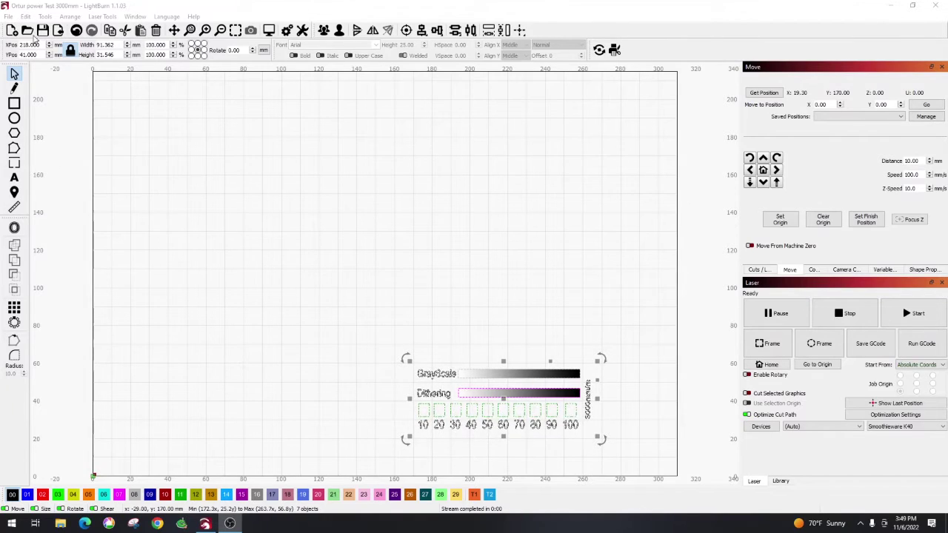
click(26, 16)
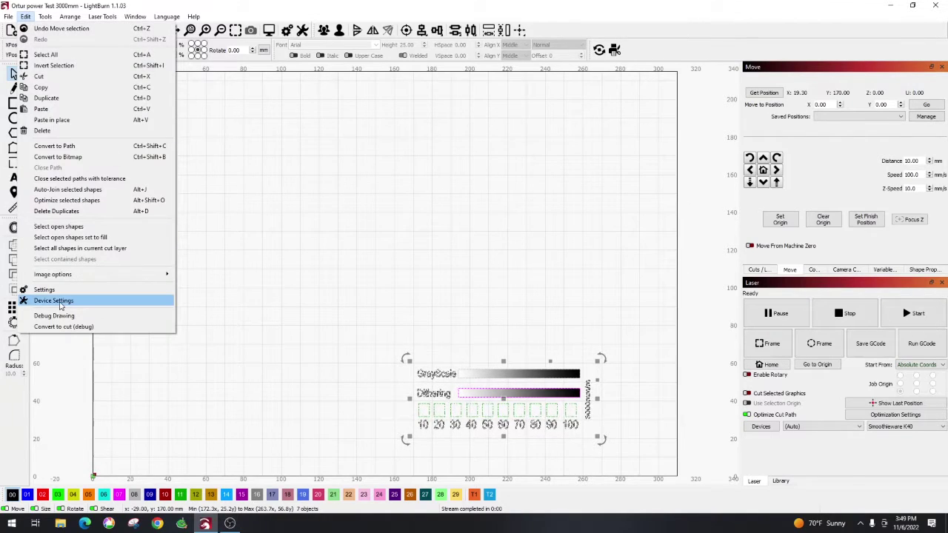
click(57, 301)
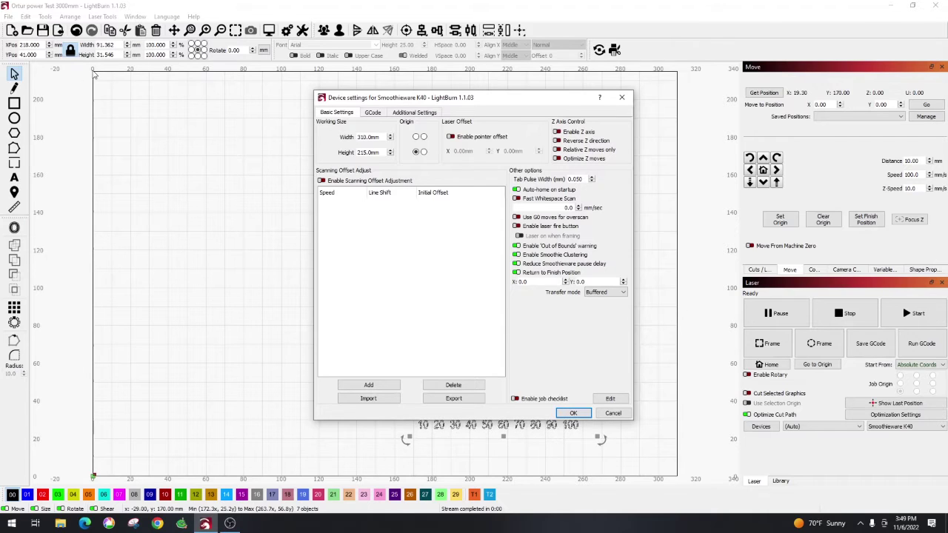
click(575, 414)
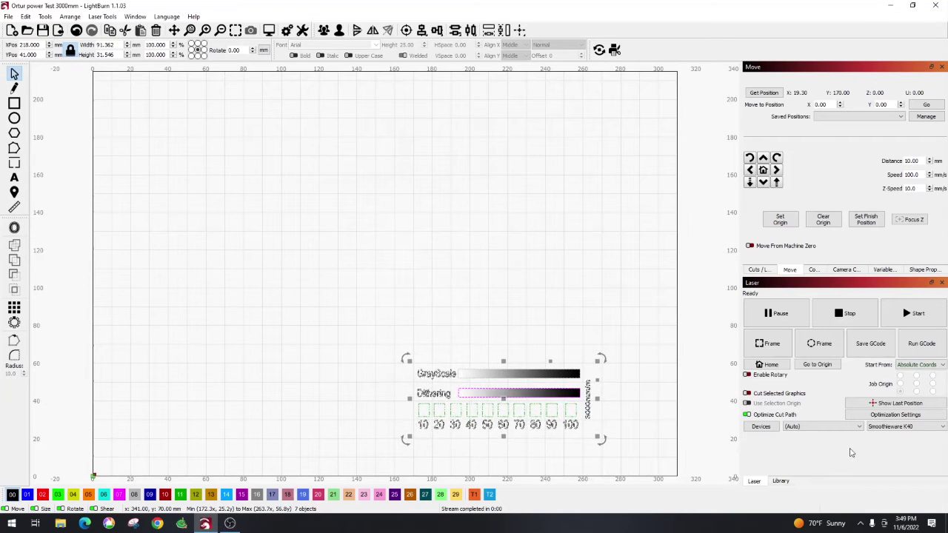